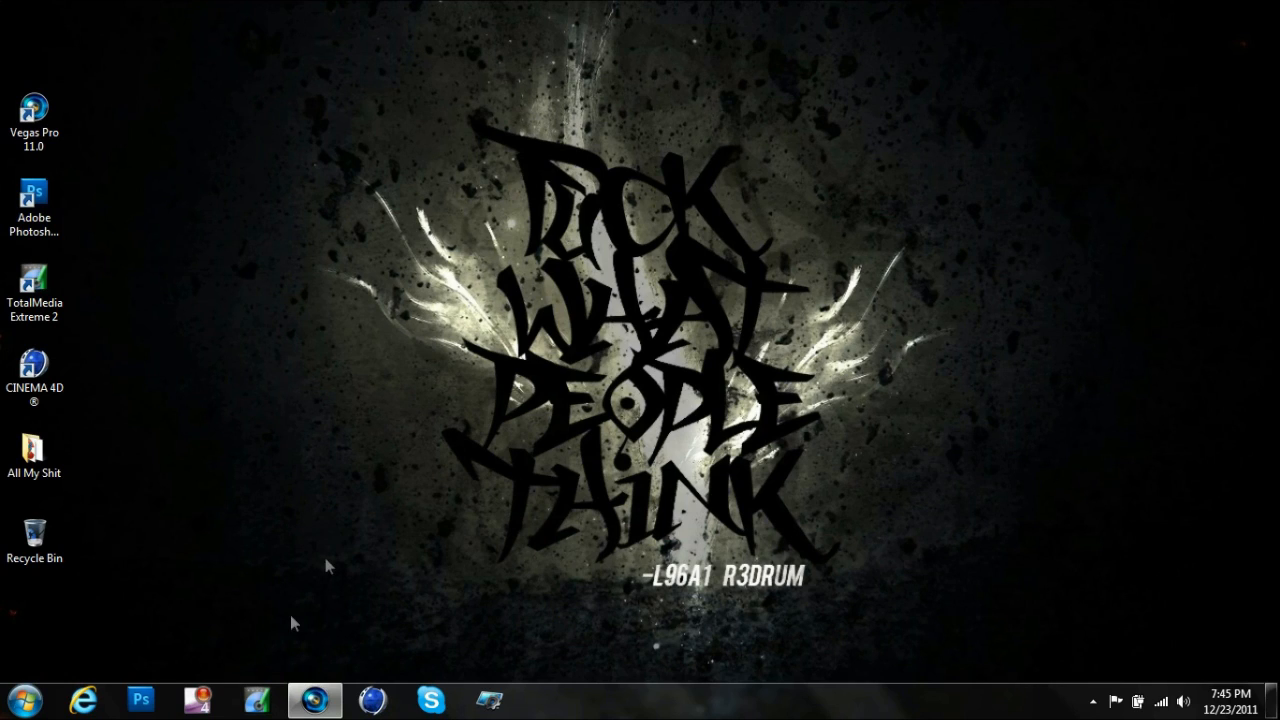
# - Switch to Vegas Pro and play the gameplay clip from about 00:00:03.704 through the round winning kill
pyautogui.moveTo(318, 700)
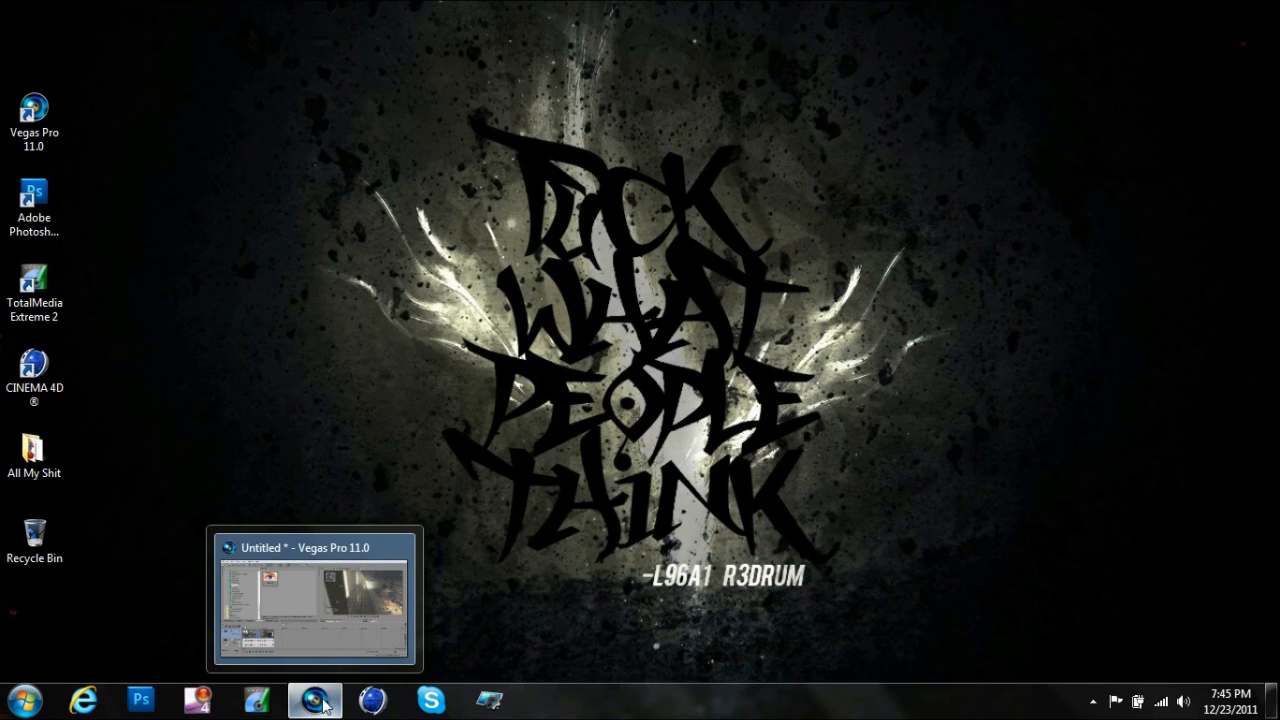
pyautogui.click(324, 706)
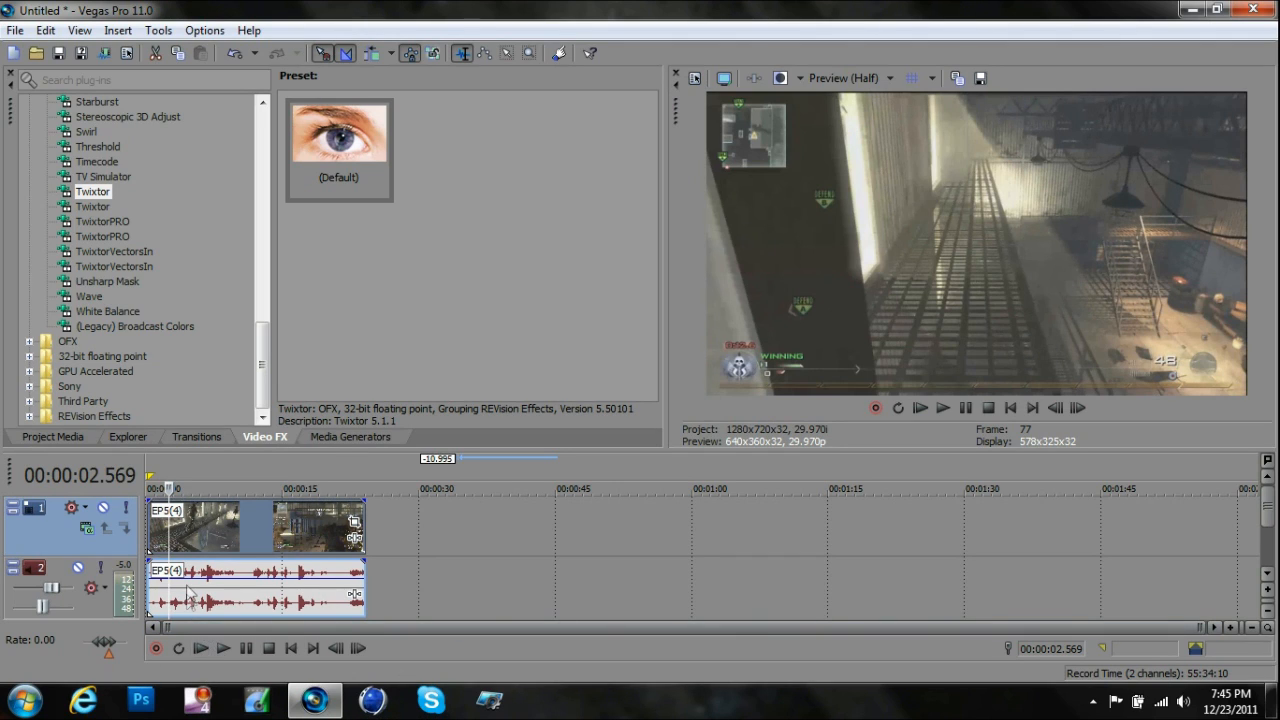
pyautogui.click(189, 543)
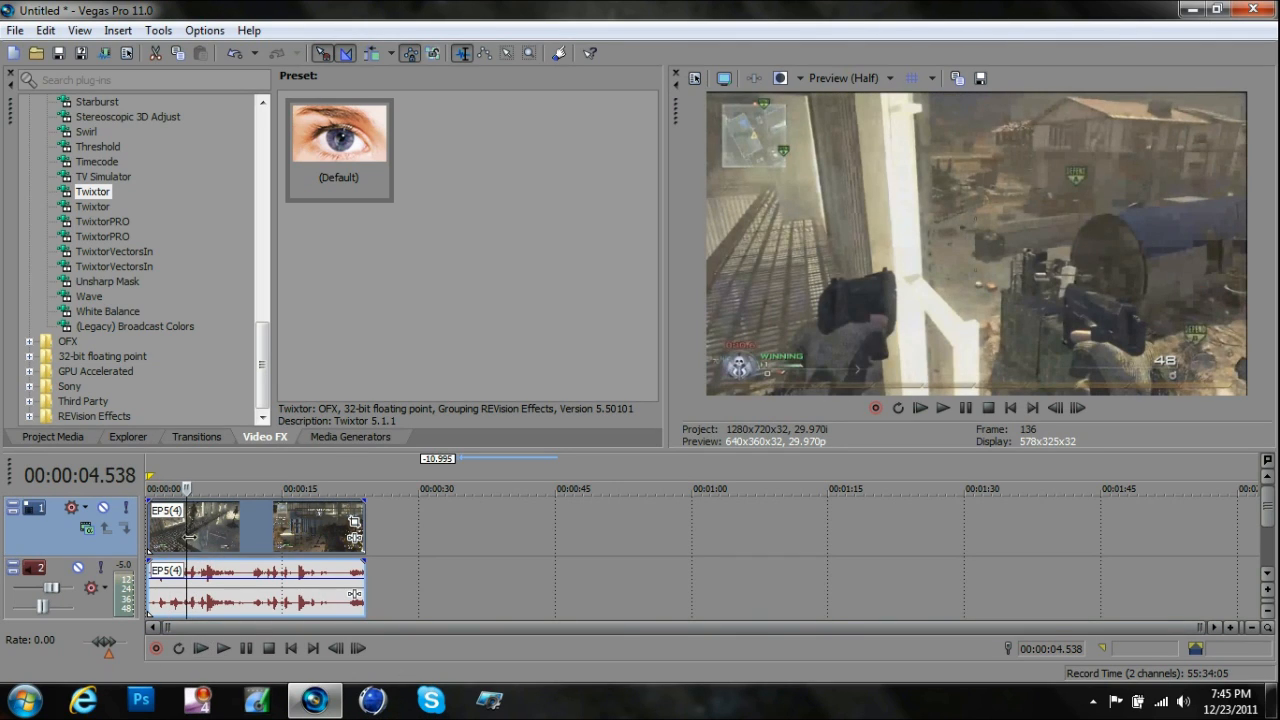
pyautogui.click(180, 535)
pyautogui.moveTo(178, 534); pyautogui.dragTo(177, 534)
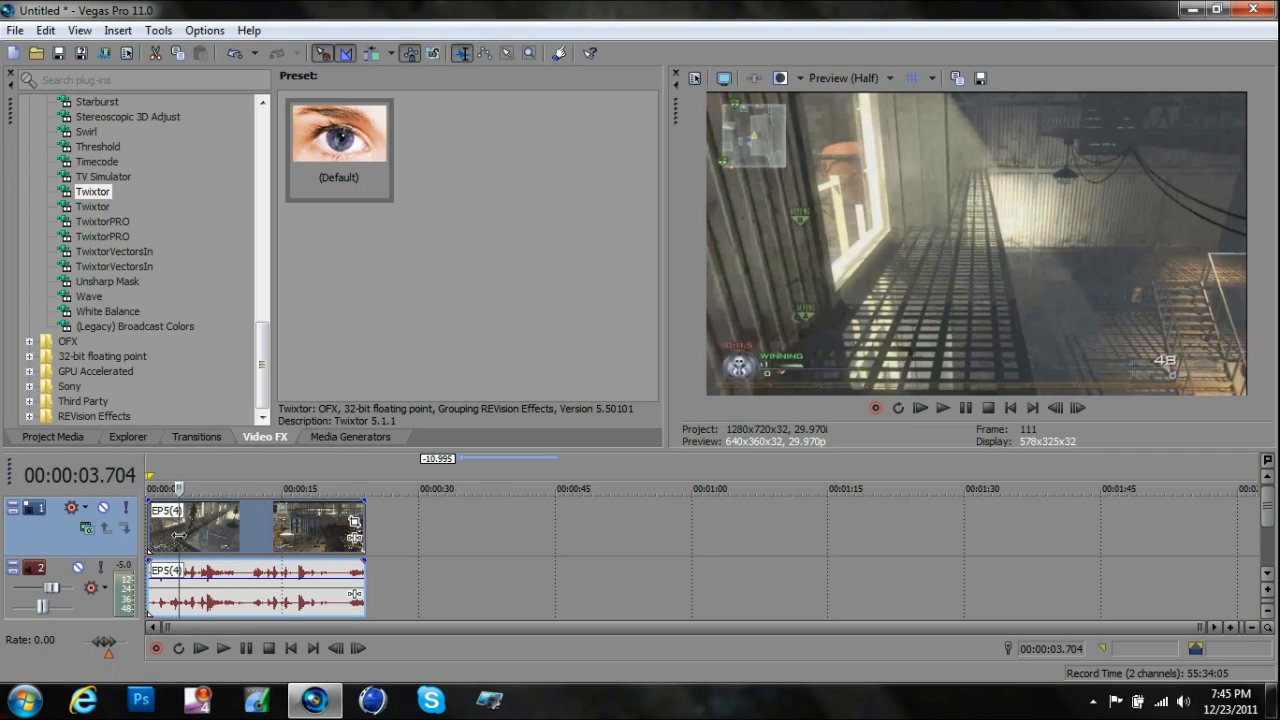
pyautogui.click(216, 645)
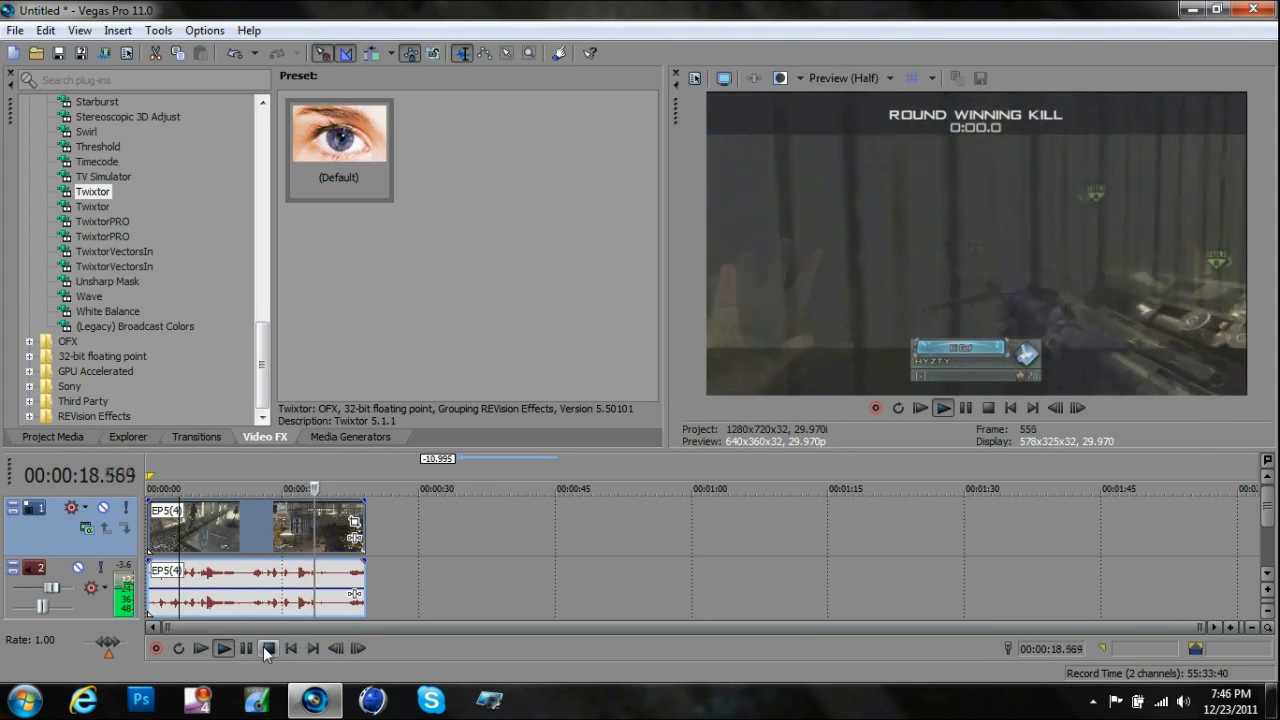
pyautogui.click(267, 648)
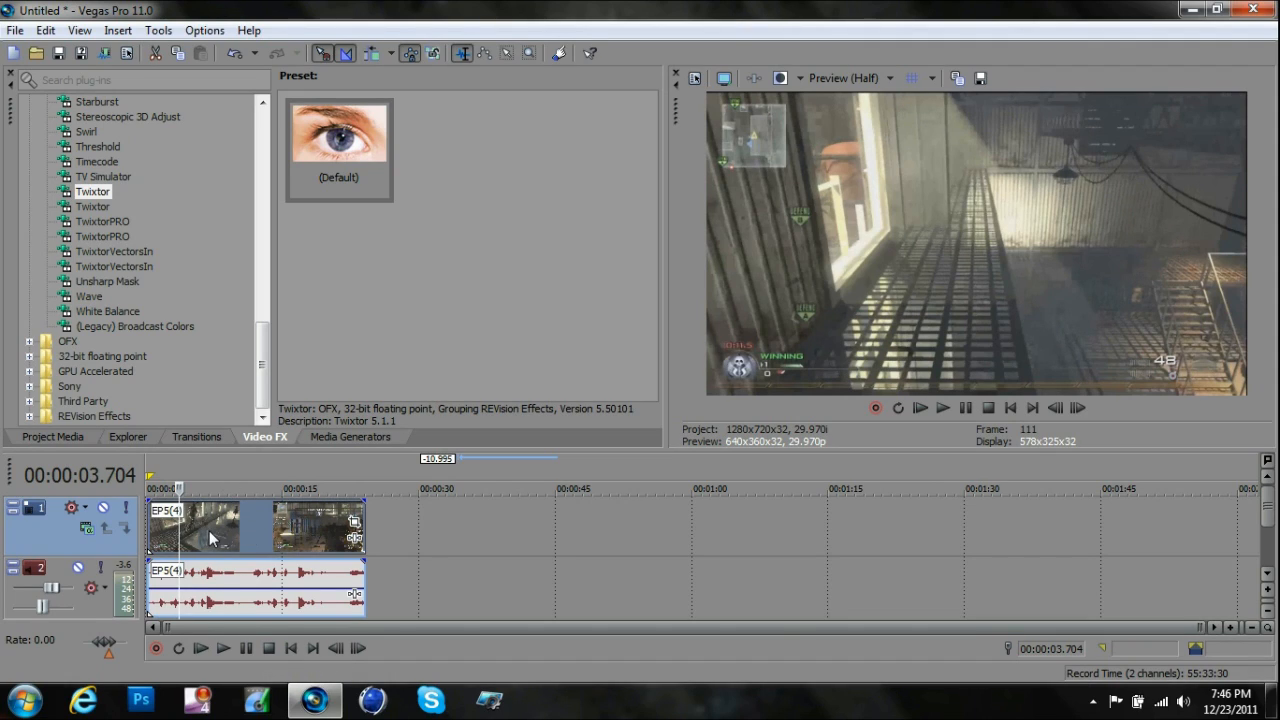
# - Disable resampling for the EP5(4) video event
pyautogui.rightClick(210, 532)
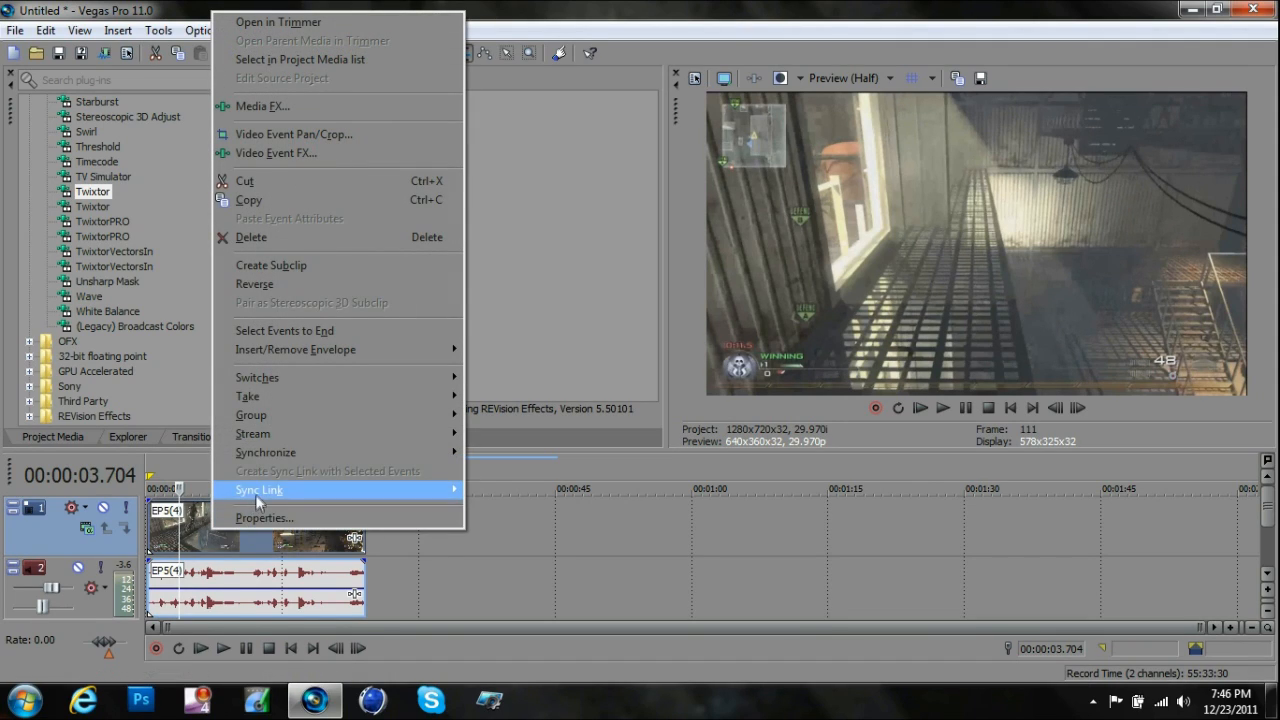
pyautogui.moveTo(277, 381)
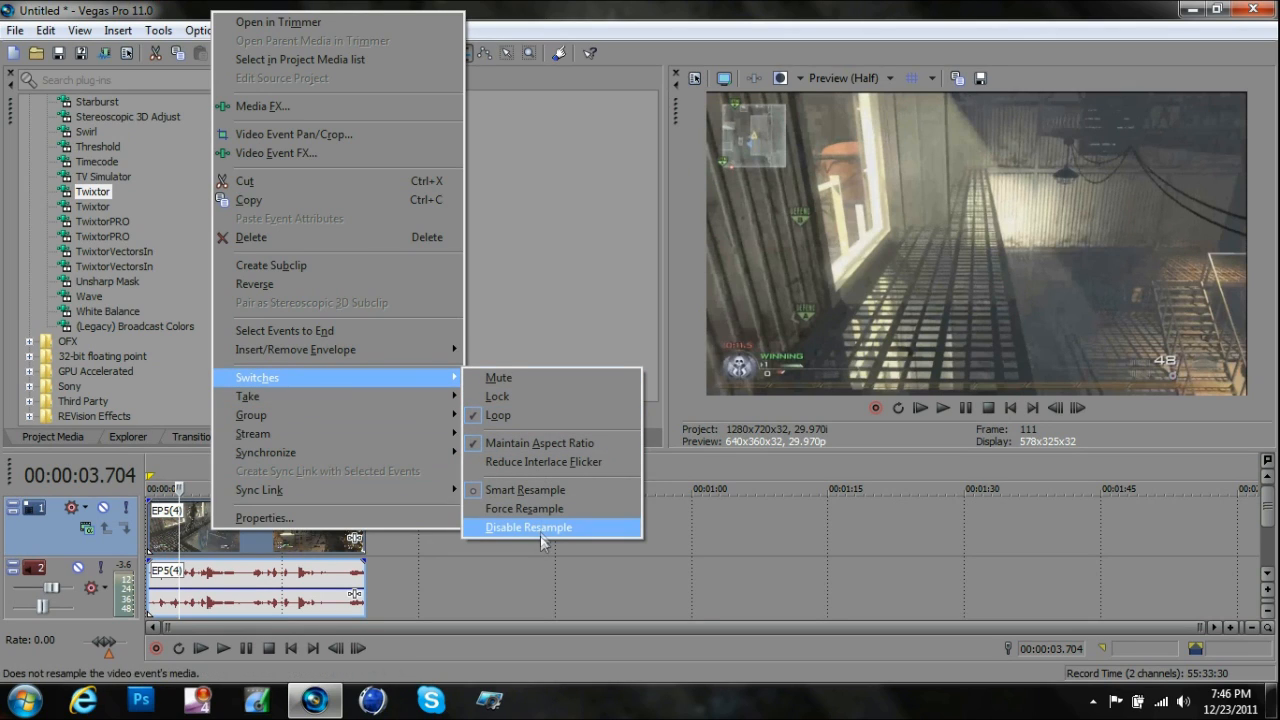
pyautogui.click(533, 526)
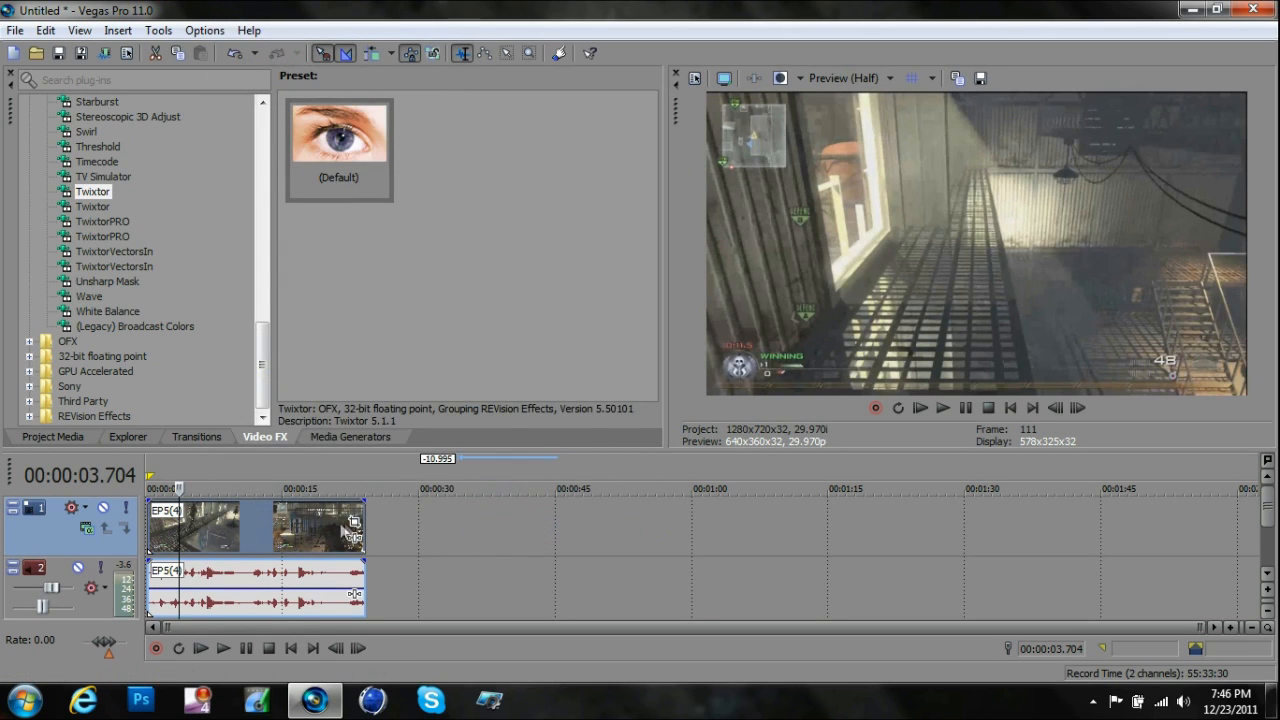
# - Scrub through the round winning kill to find the slow-motion start, placing the playhead at about 00:00:16.750
pyautogui.click(312, 523)
pyautogui.click(304, 524)
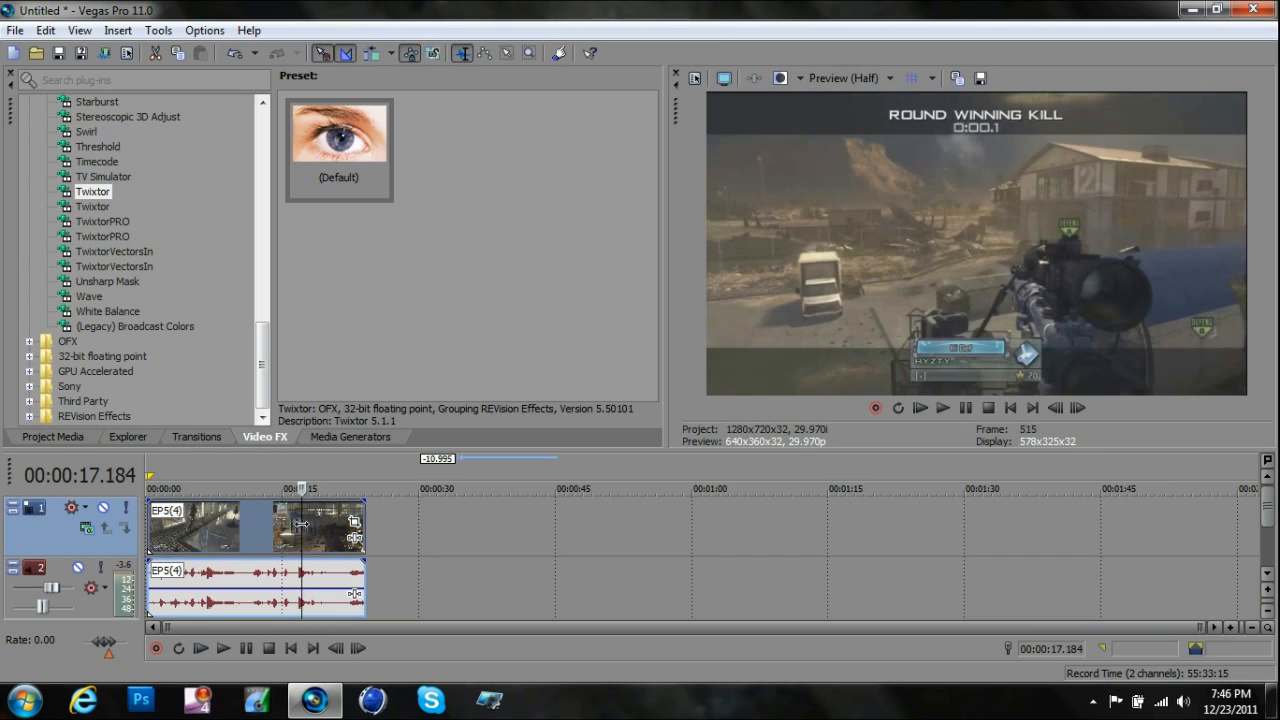
pyautogui.click(301, 524)
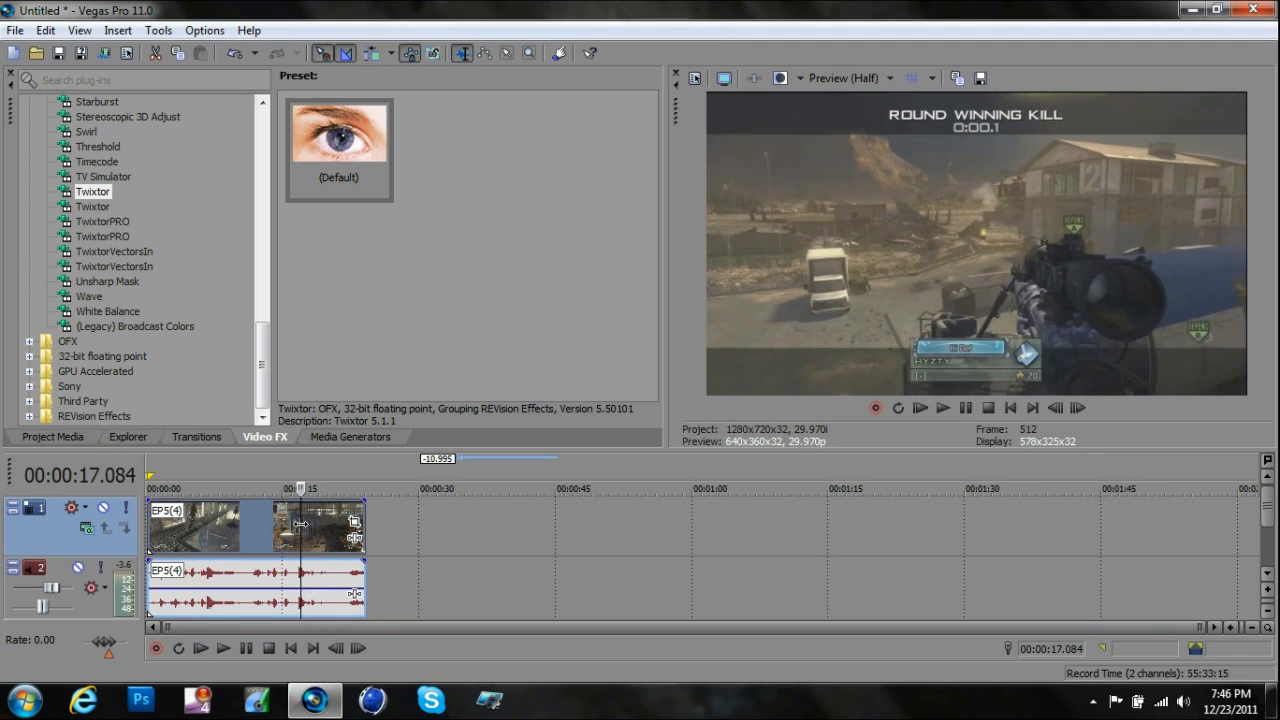
pyautogui.click(304, 524)
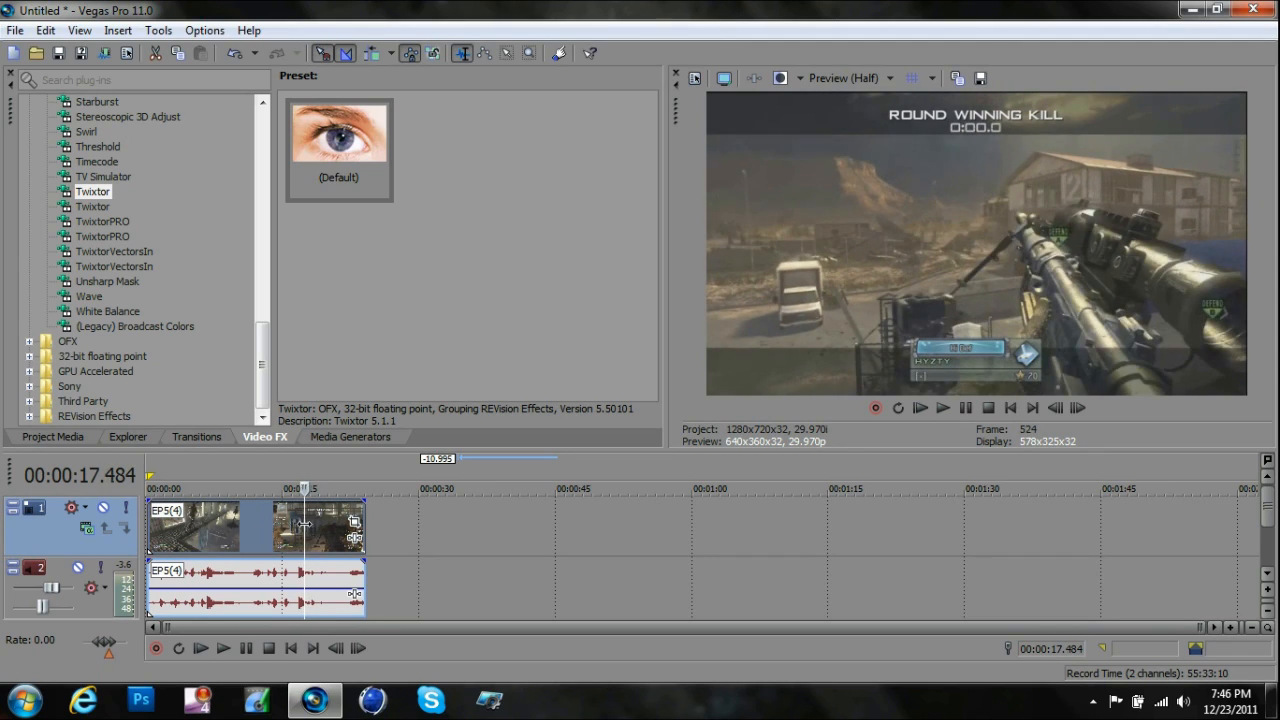
pyautogui.click(303, 524)
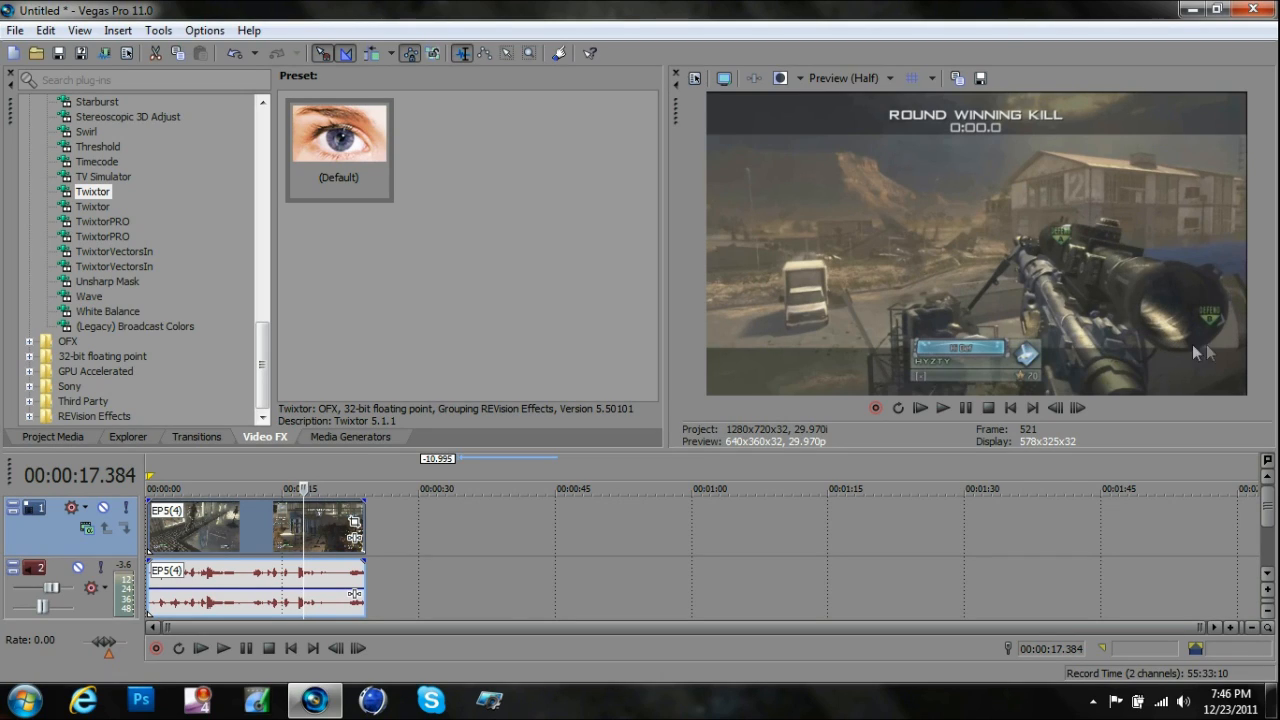
pyautogui.click(298, 533)
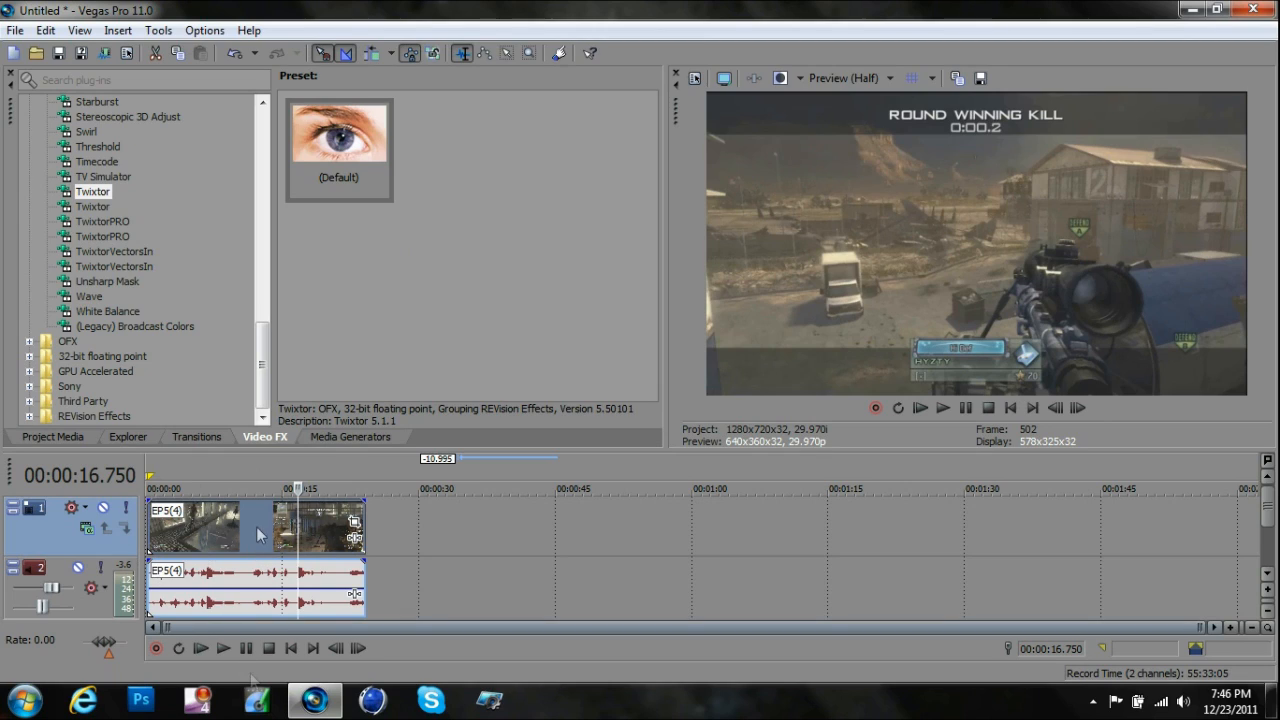
# - Apply the default Twixtor preset to the video event and enable keyframe animation for Speed %
pyautogui.moveTo(320, 136); pyautogui.dragTo(265, 524)
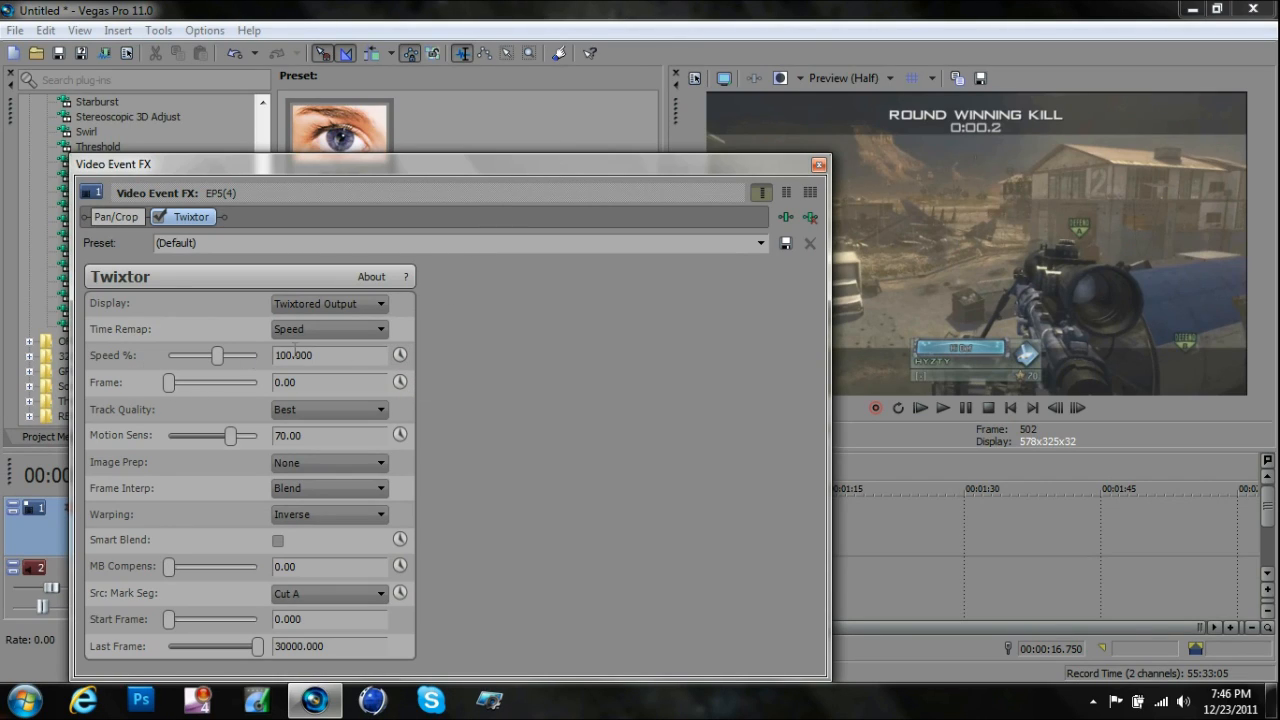
pyautogui.click(399, 355)
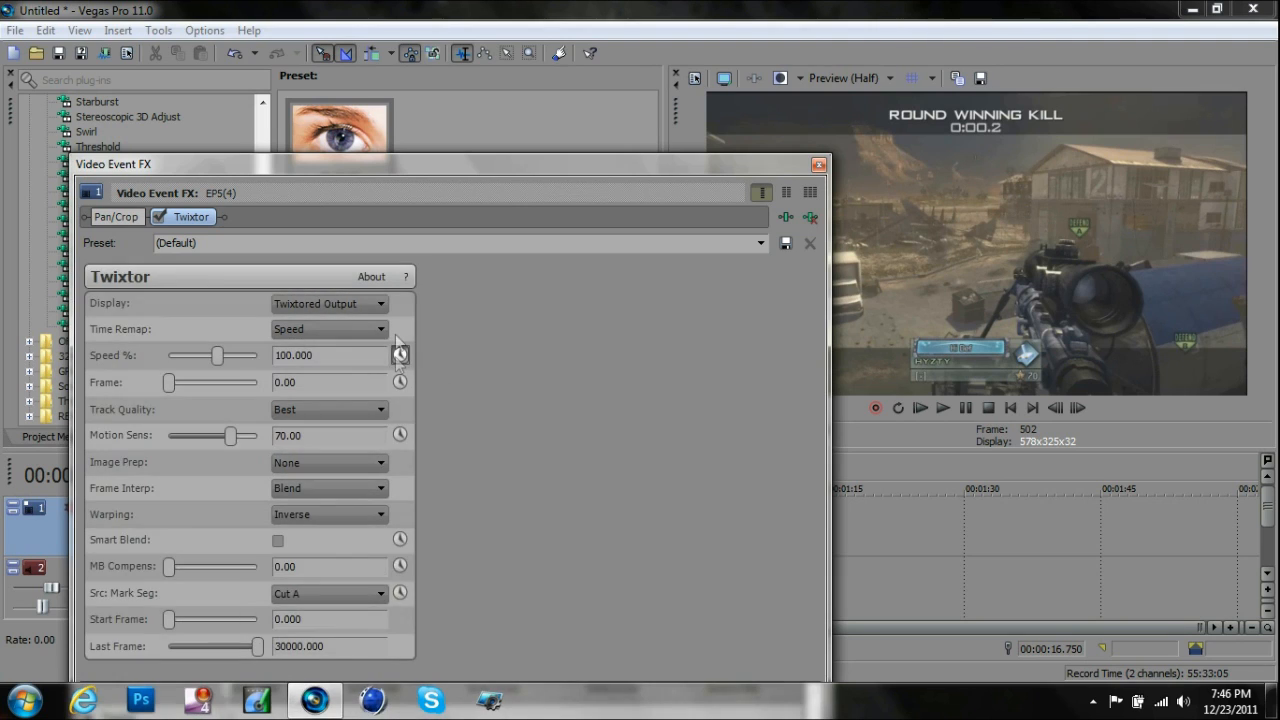
pyautogui.moveTo(389, 163); pyautogui.dragTo(376, 134)
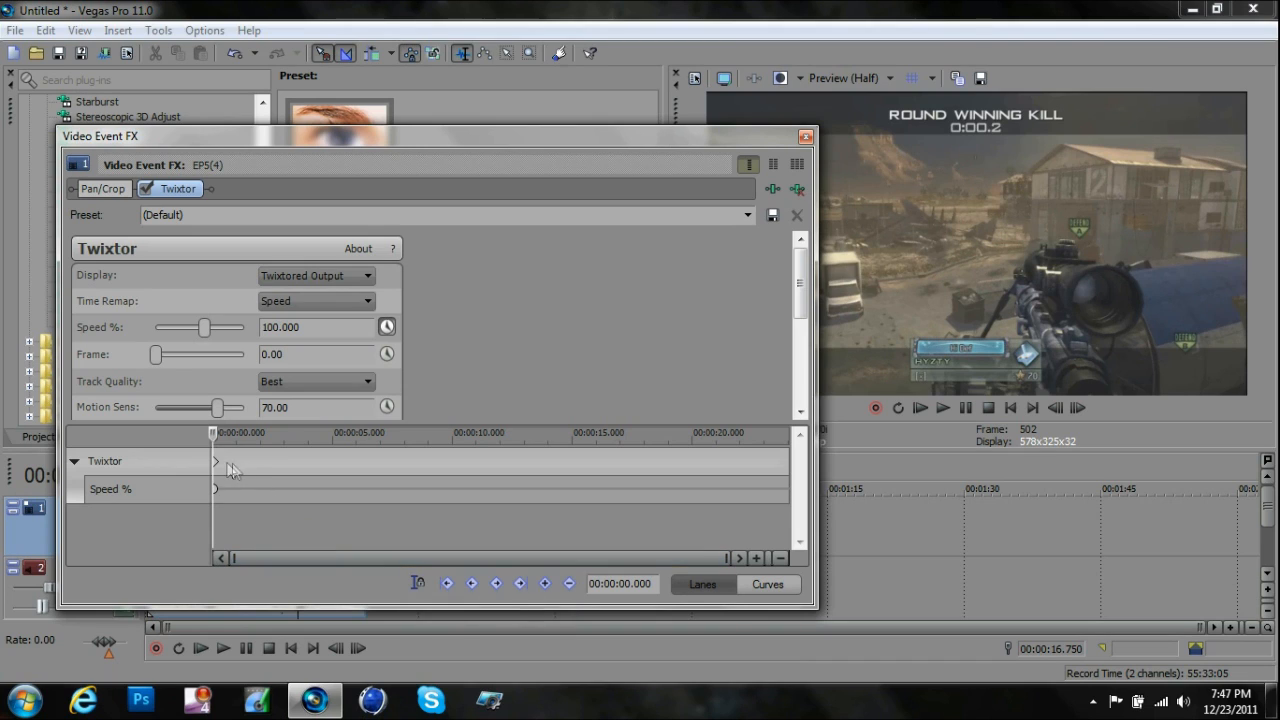
# - Sync the effect cursor to the media timeline and add a Twixtor keyframe at 00:00:17.251, keeping Speed at 100%
pyautogui.moveTo(443, 130); pyautogui.dragTo(652, 223)
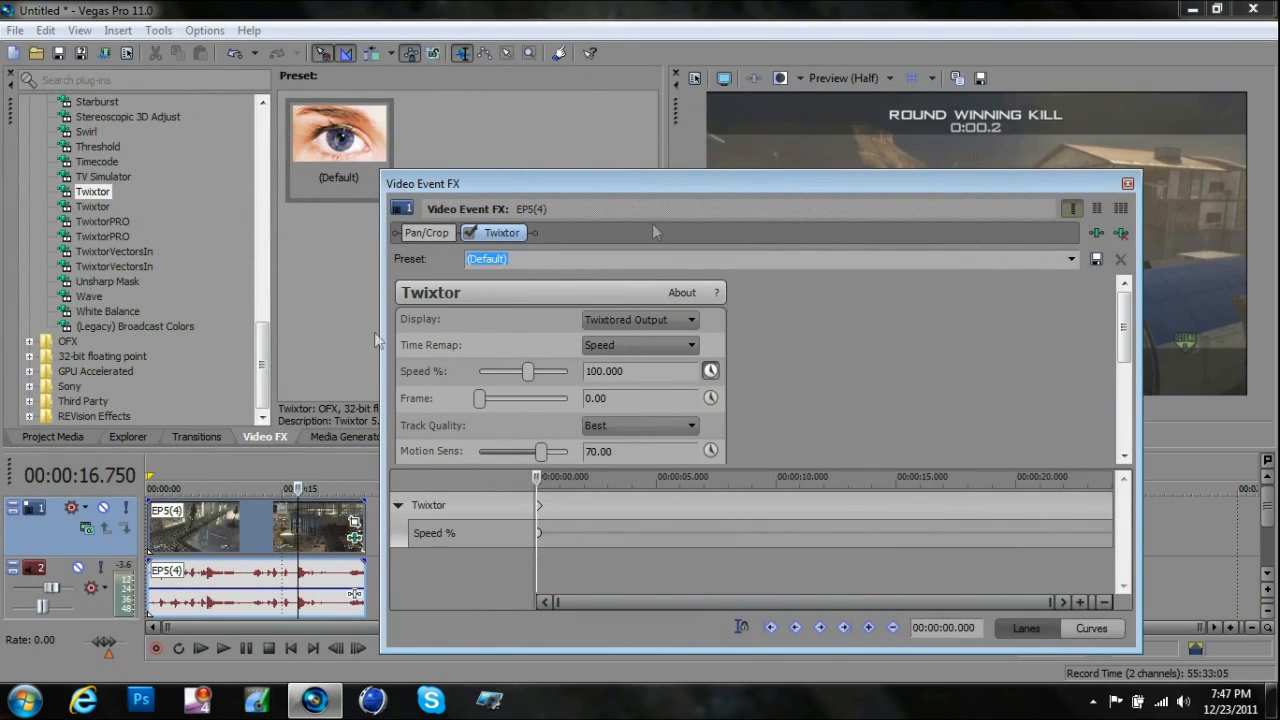
pyautogui.moveTo(600, 181); pyautogui.dragTo(333, 134)
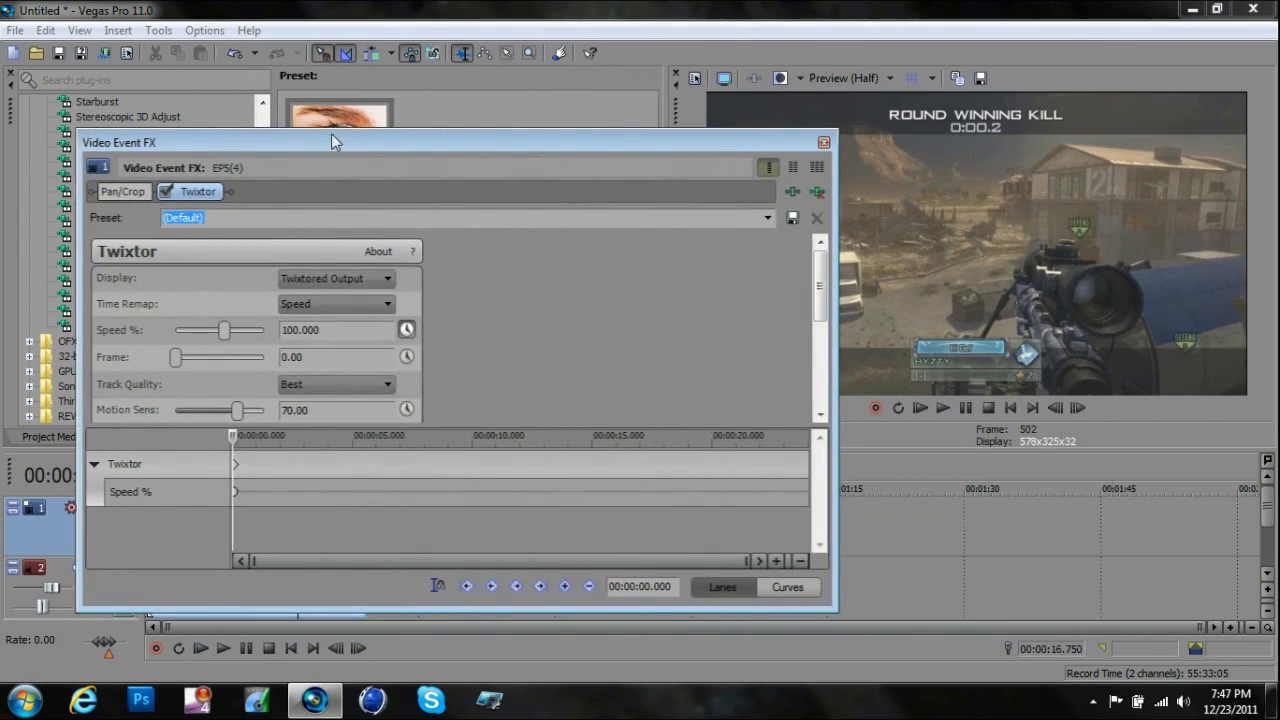
pyautogui.click(434, 586)
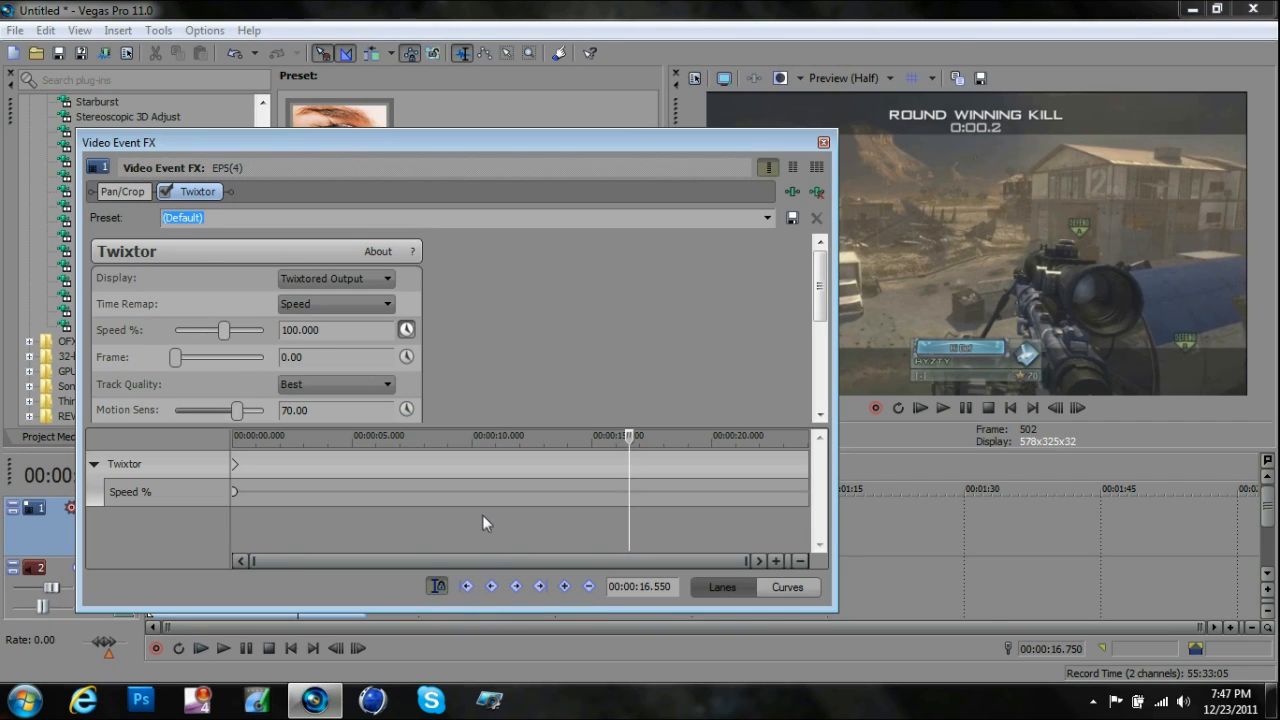
pyautogui.moveTo(570, 141); pyautogui.dragTo(541, 146)
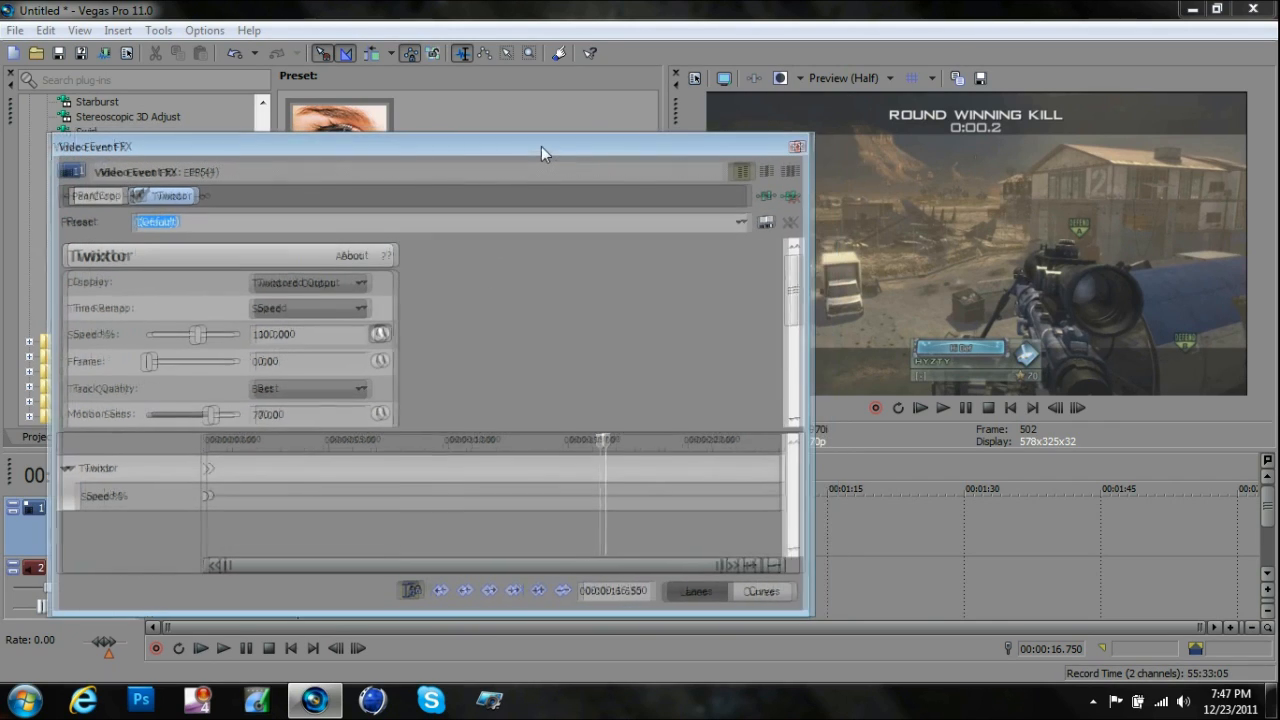
pyautogui.moveTo(600, 438); pyautogui.dragTo(617, 434)
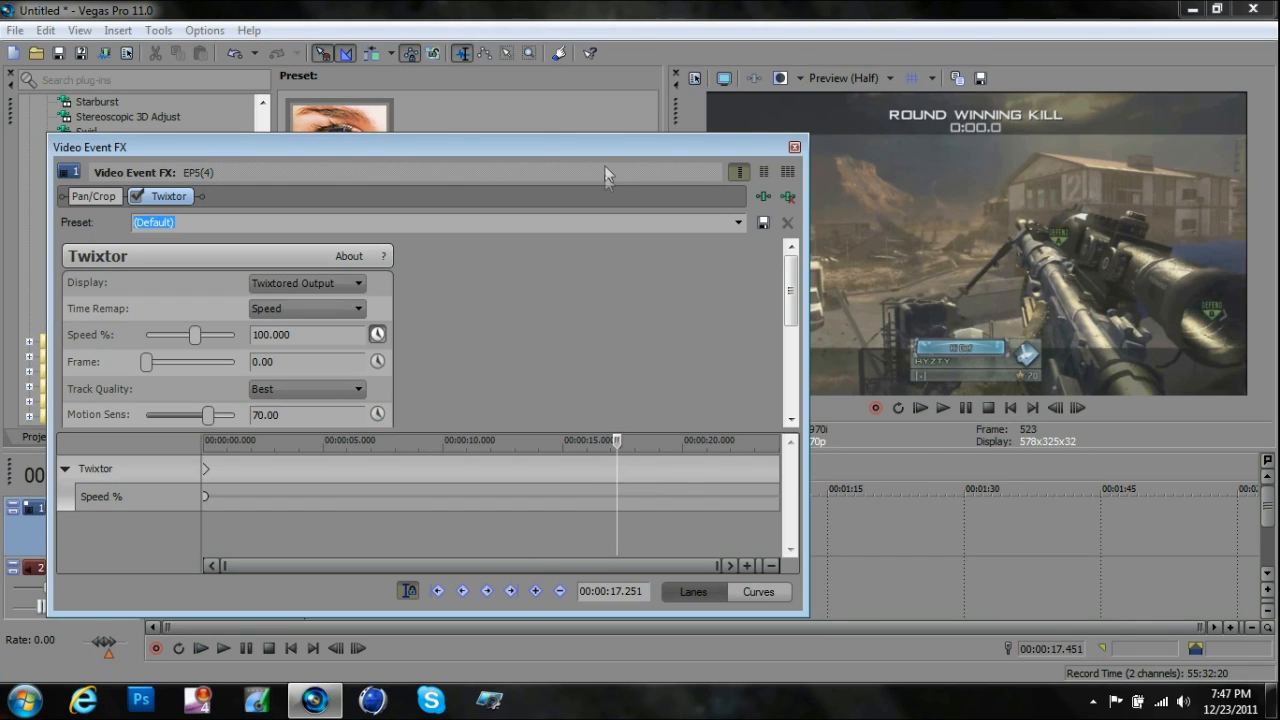
pyautogui.moveTo(605, 149); pyautogui.dragTo(593, 134)
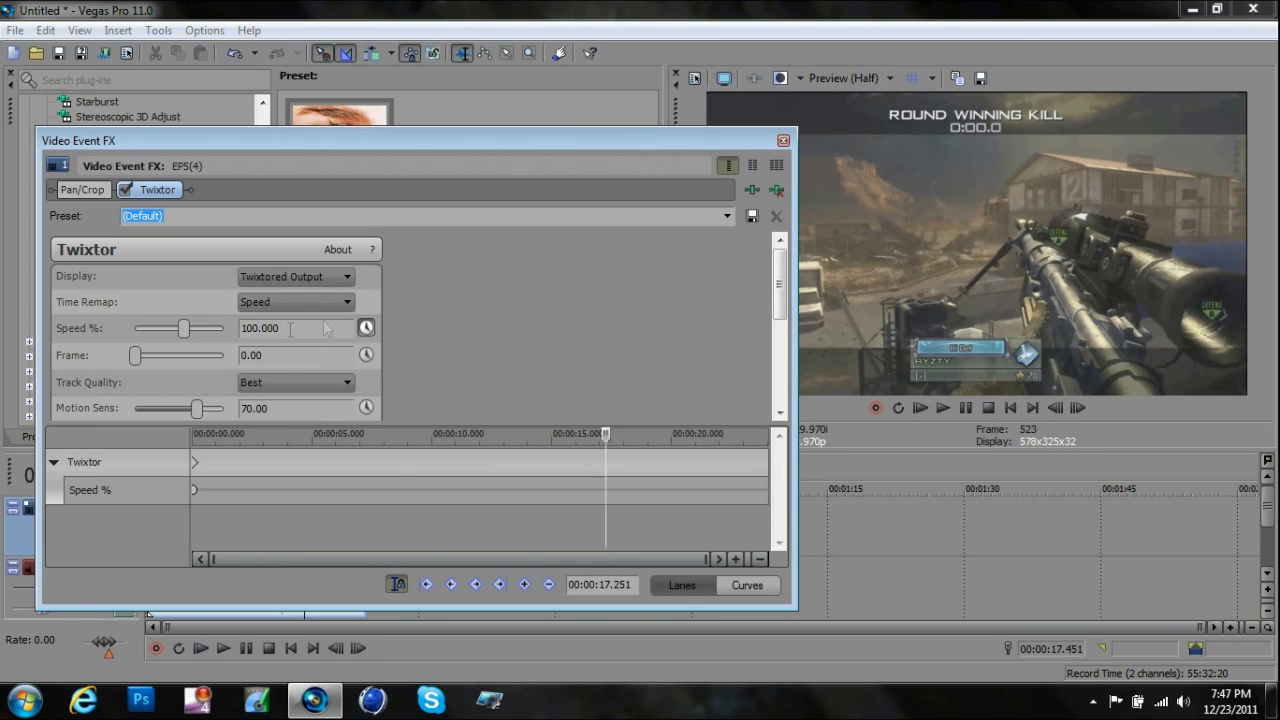
pyautogui.click(524, 585)
# - Set Twixtor Speed to 7% at 00:00:17.318, just after the 100% keyframe, and close the effect window
pyautogui.click(736, 559)
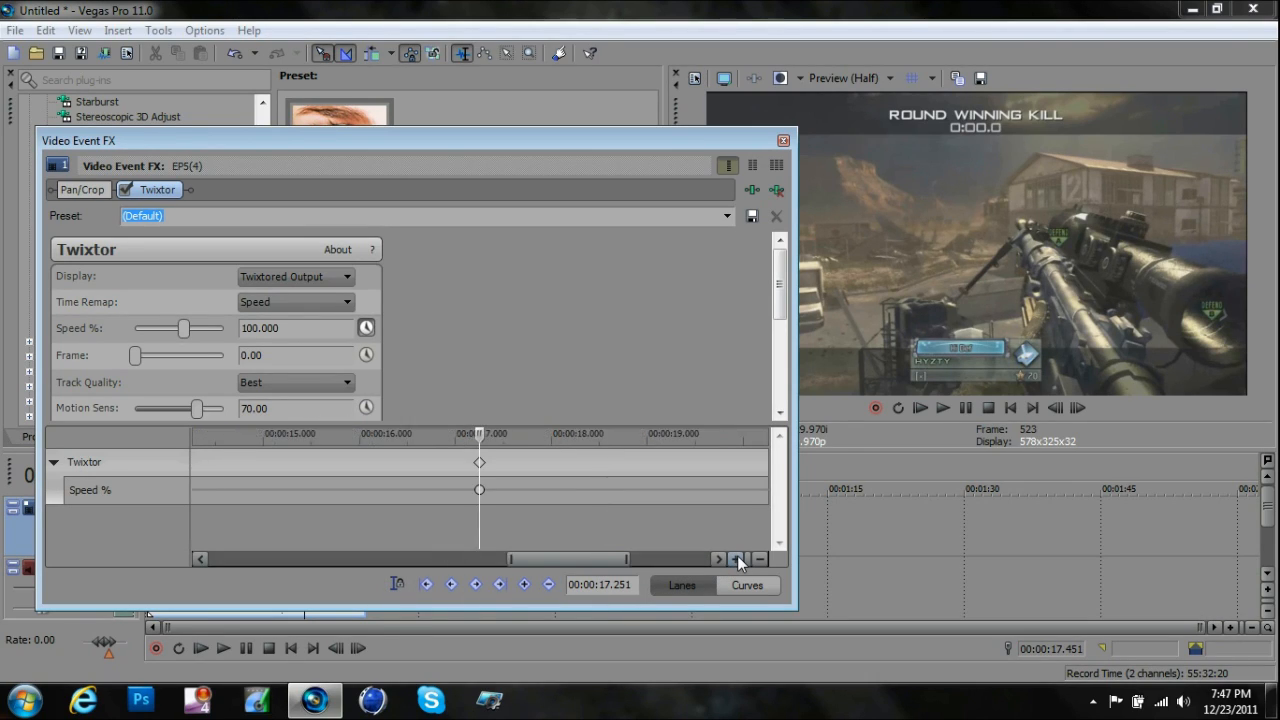
pyautogui.click(506, 456)
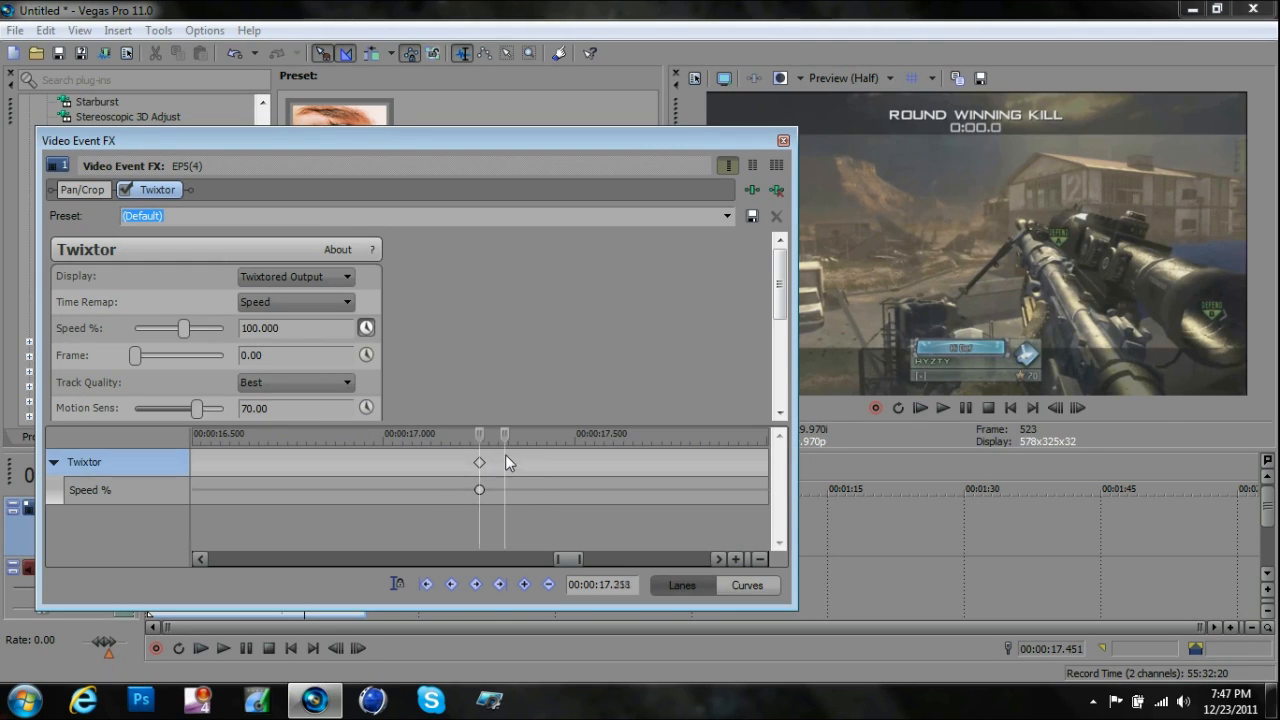
pyautogui.click(301, 327)
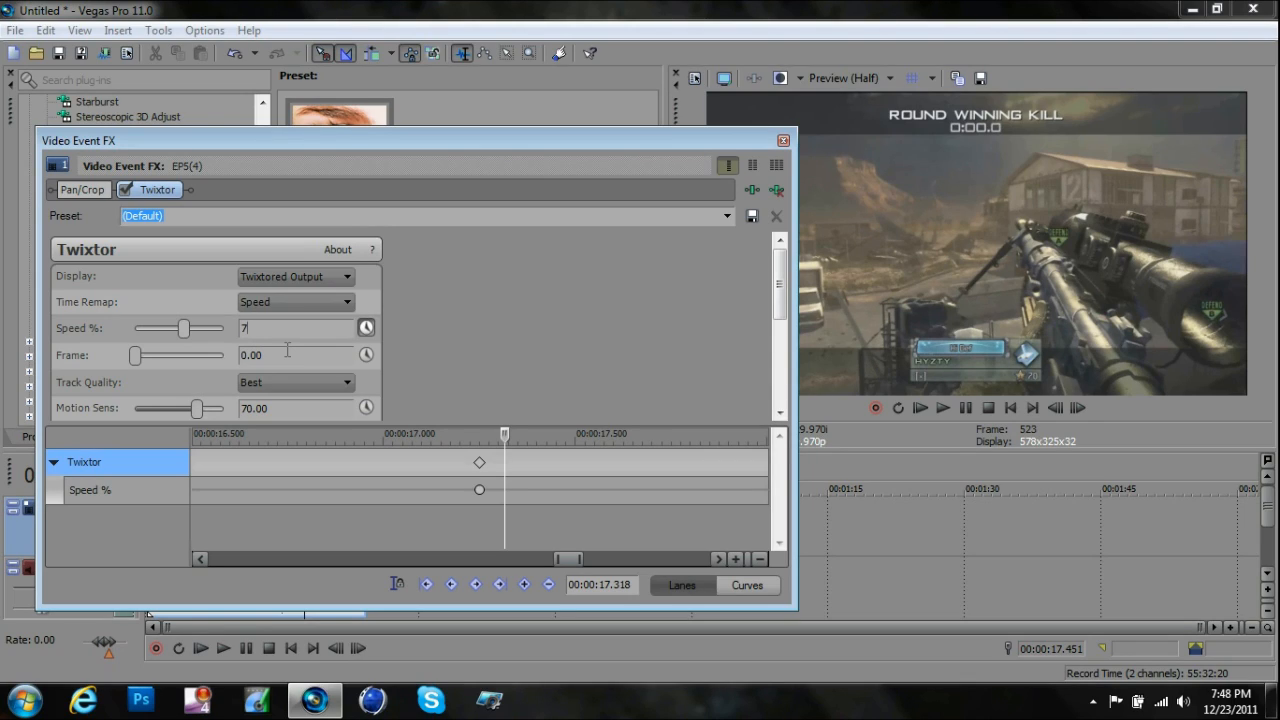
pyautogui.click(287, 350)
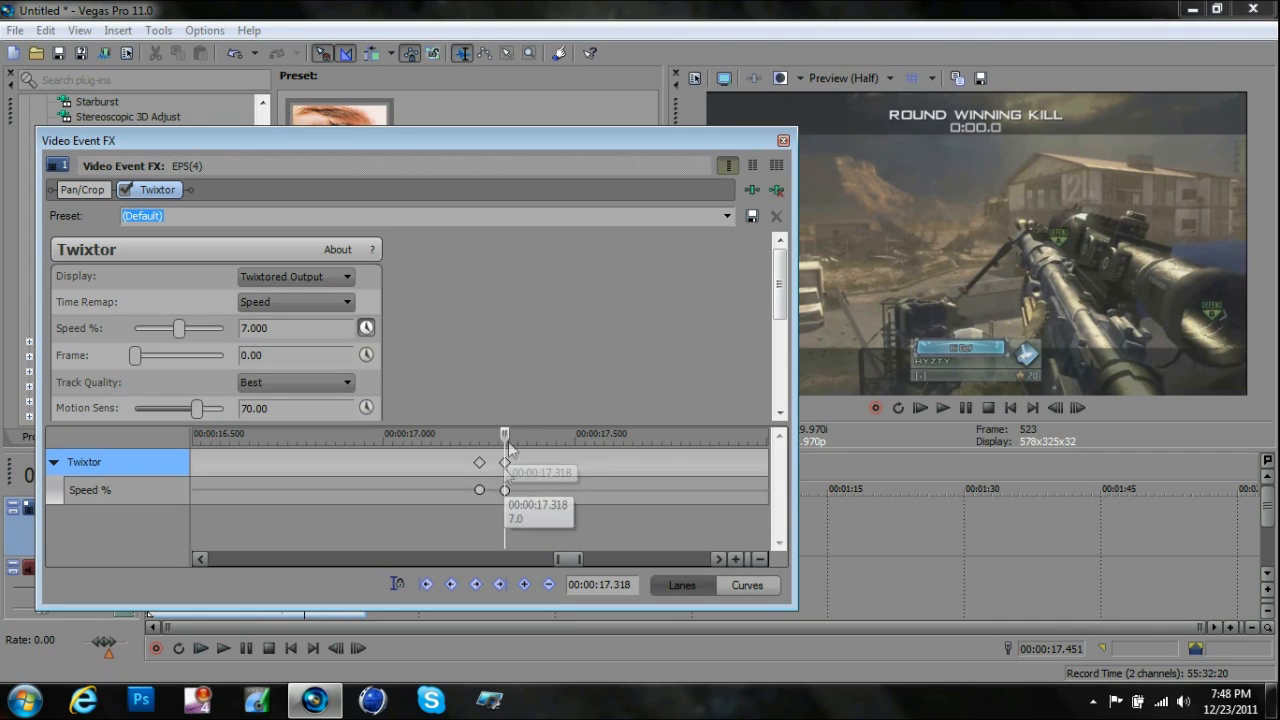
pyautogui.click(764, 556)
pyautogui.click(764, 556)
pyautogui.click(764, 556)
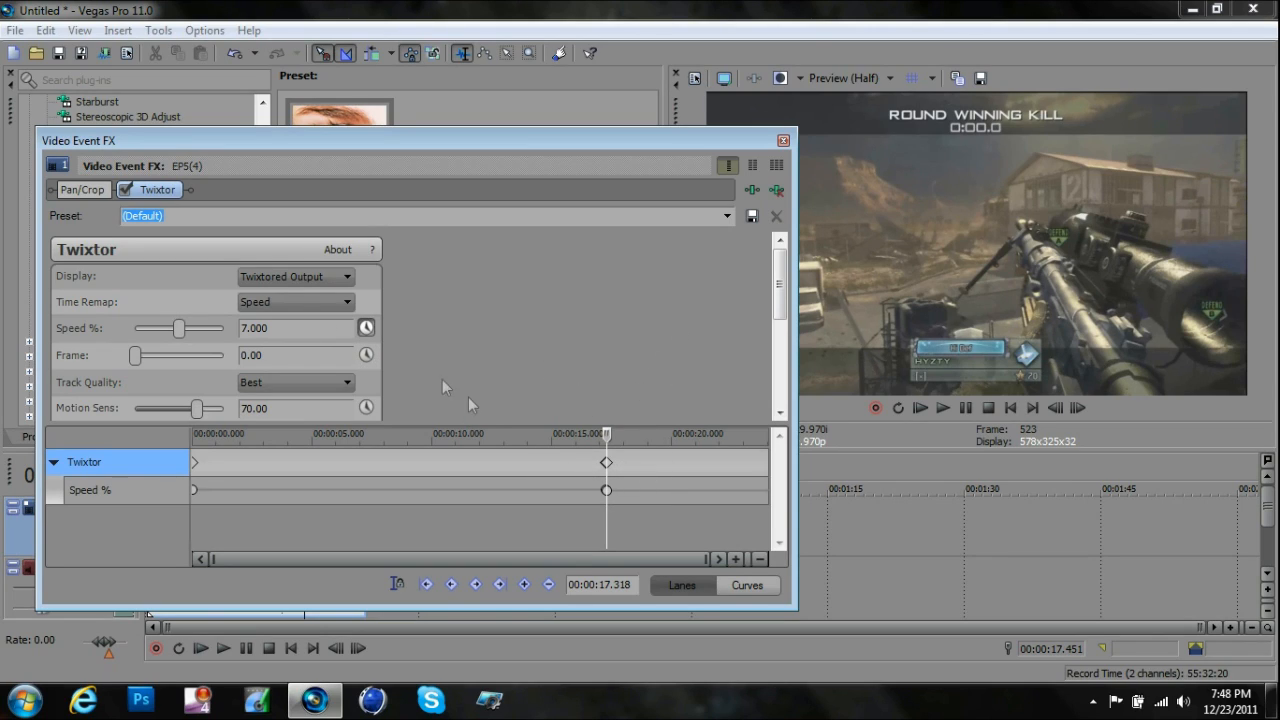
pyautogui.click(286, 351)
pyautogui.click(783, 141)
# - Trim the end of the clip to 00:00:21.088 and check the frames around the new end
pyautogui.moveTo(306, 522); pyautogui.dragTo(337, 522)
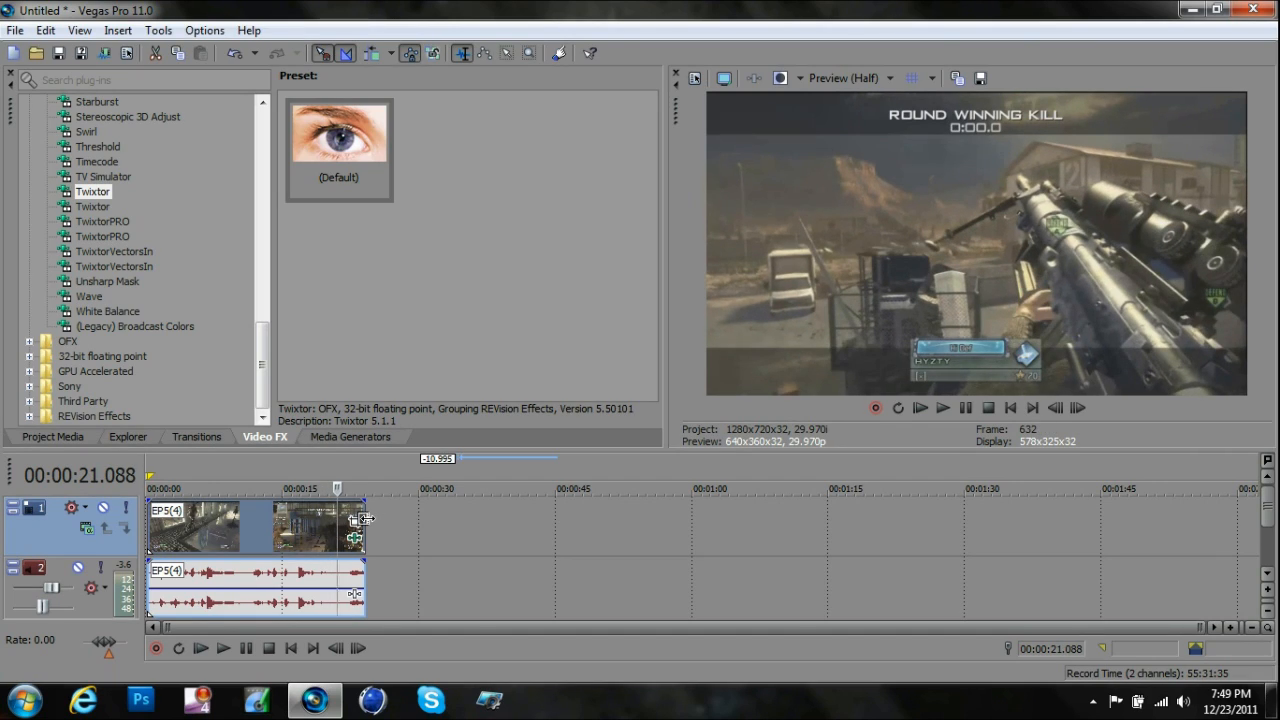
pyautogui.moveTo(364, 518); pyautogui.dragTo(344, 519)
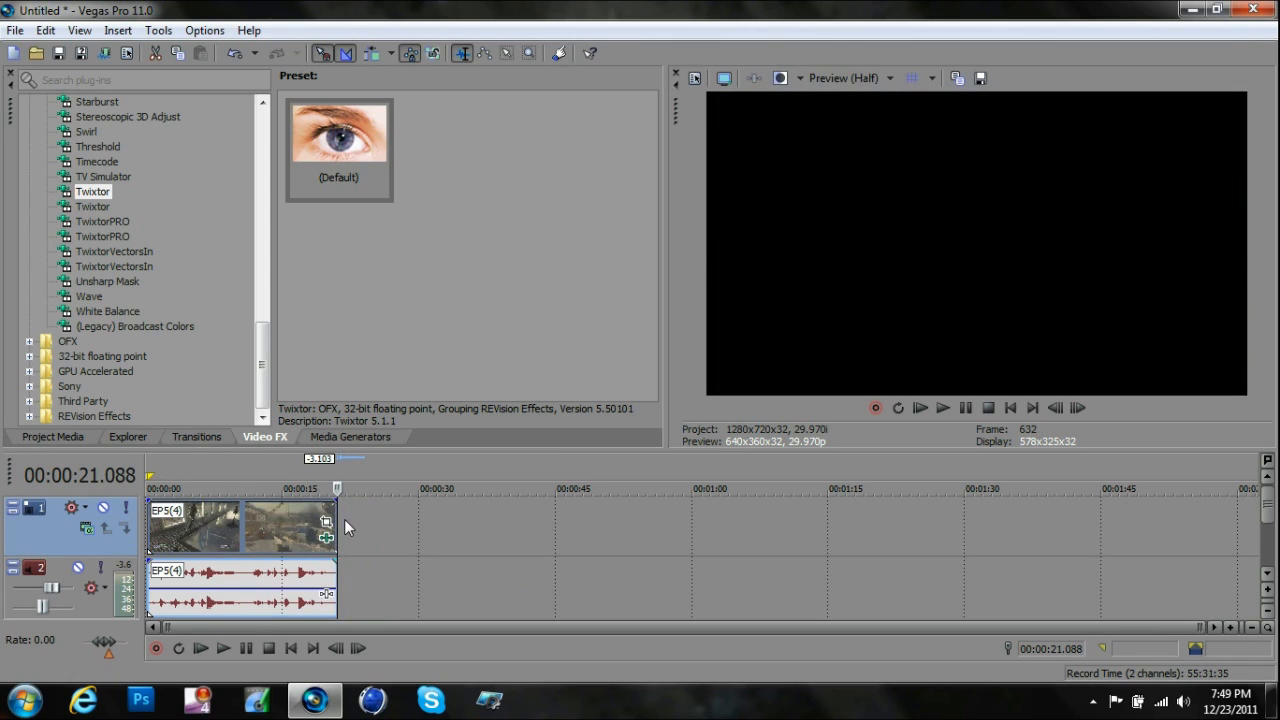
pyautogui.click(326, 517)
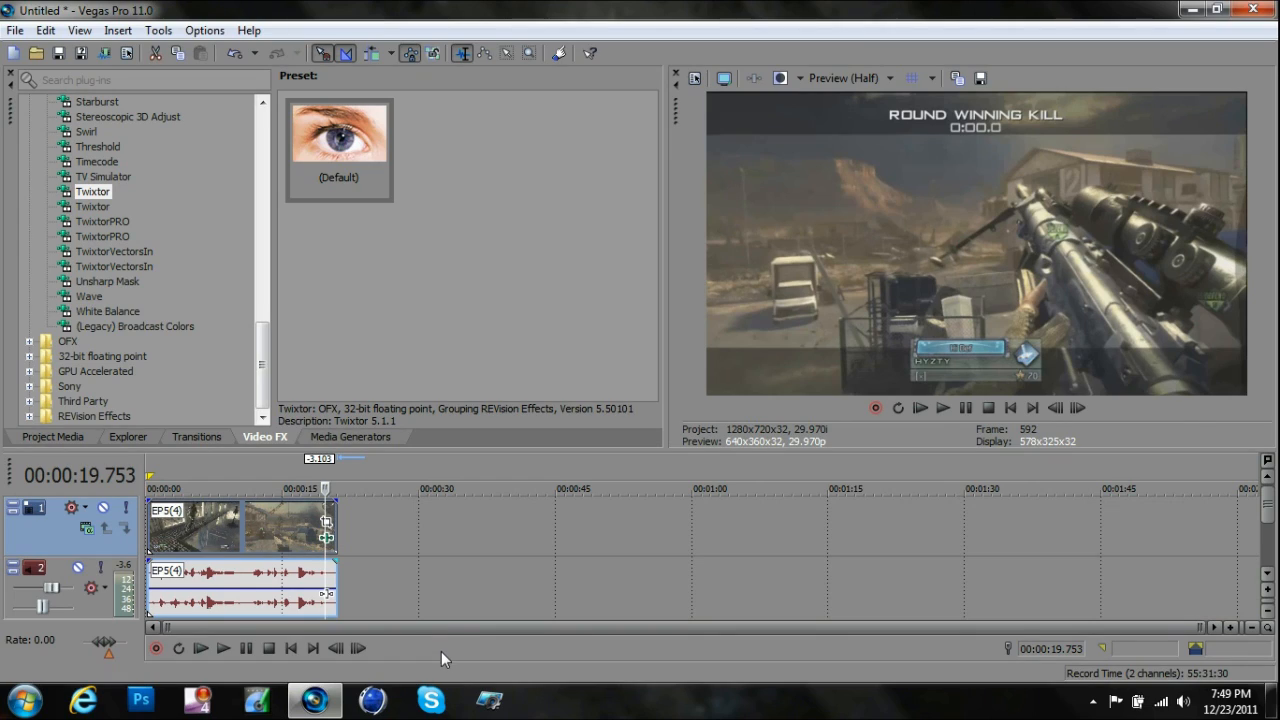
pyautogui.click(366, 536)
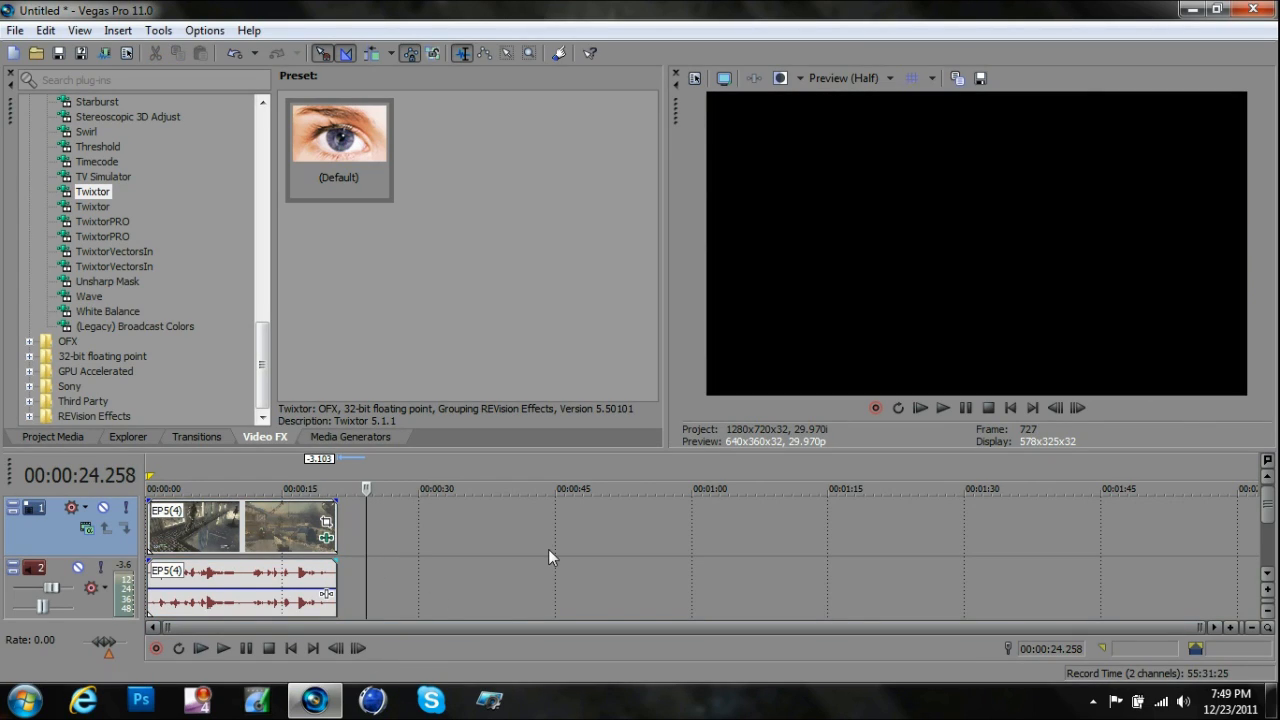